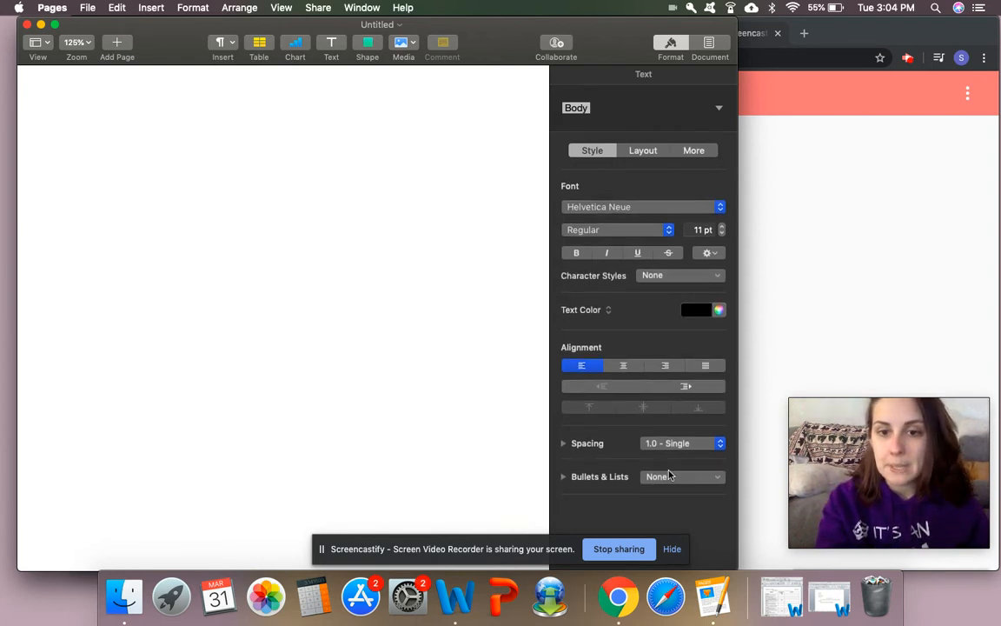
Give the body text 2.0 - Double line spacing, Times New Roman font and 12 pt size
left_click(691, 450)
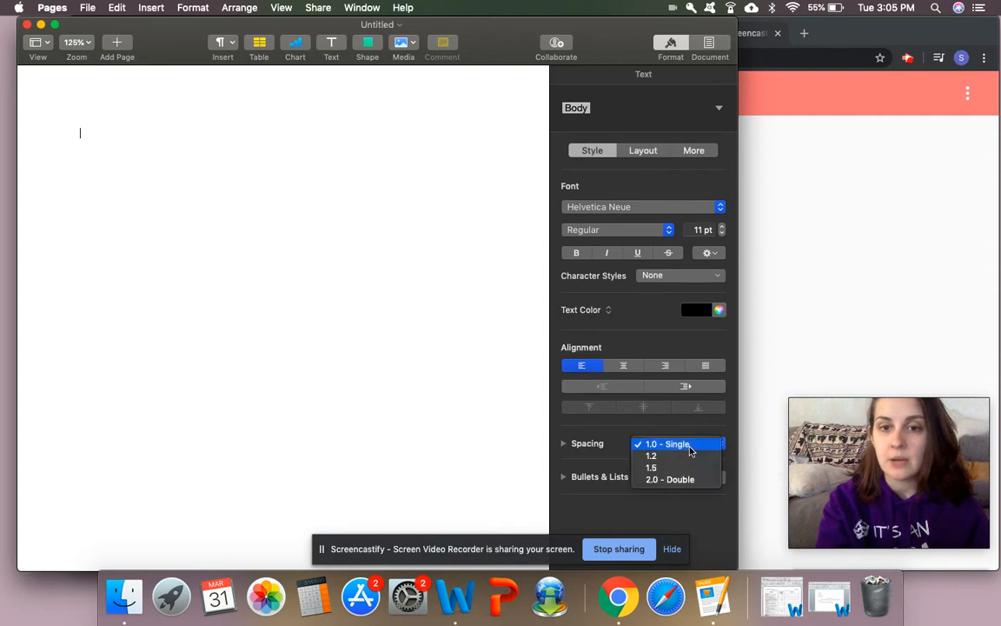
left_click(679, 481)
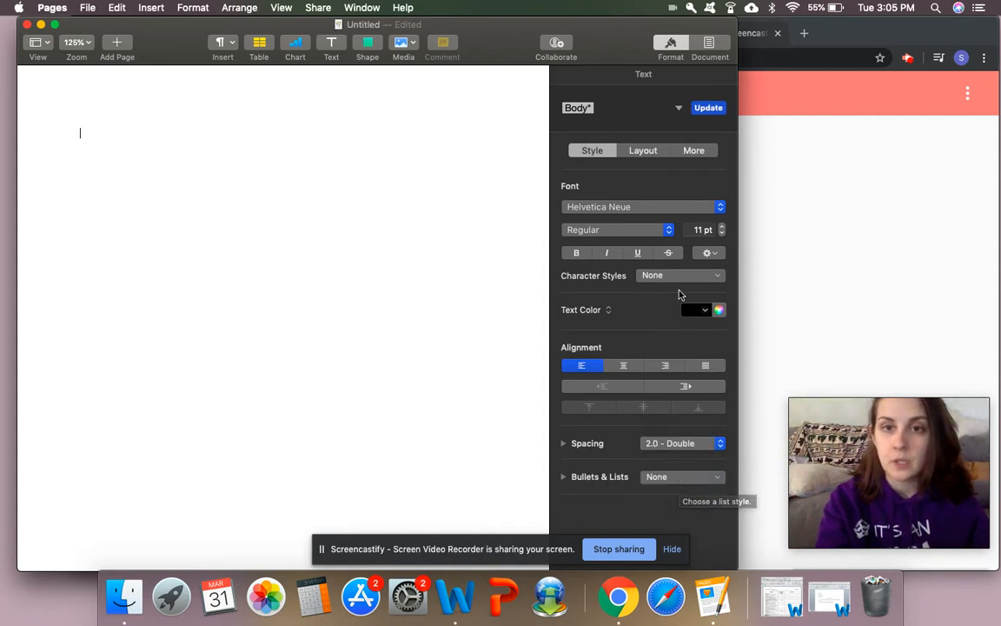
left_click(657, 213)
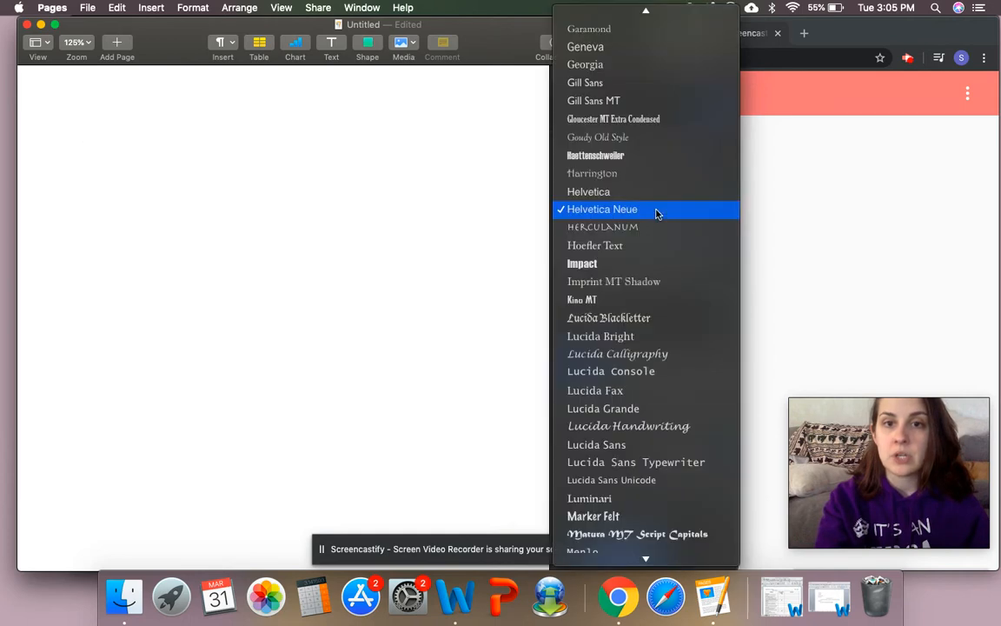
scroll(657, 213, "down", 10)
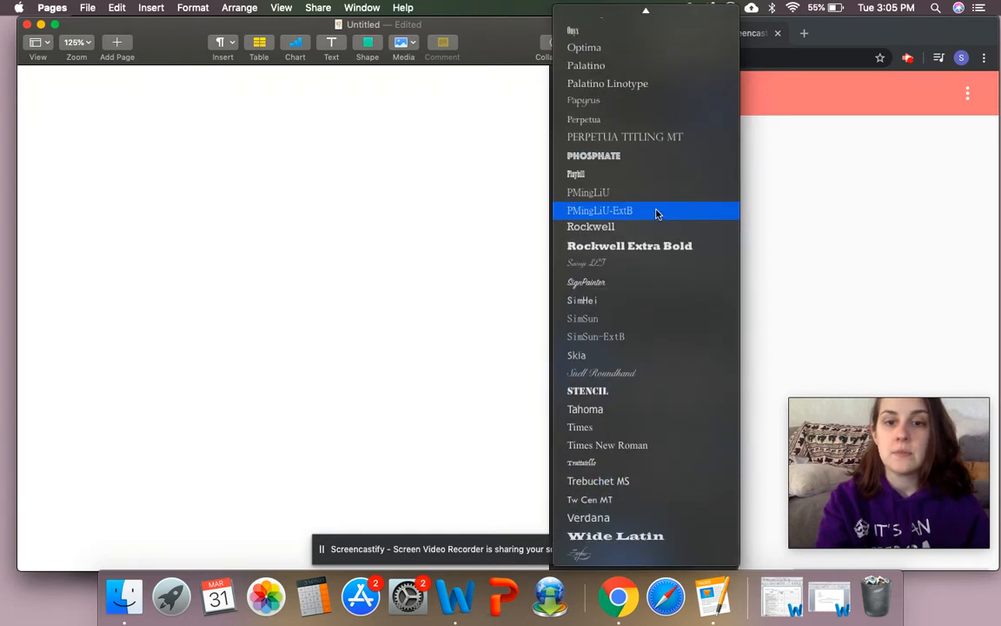
left_click(635, 445)
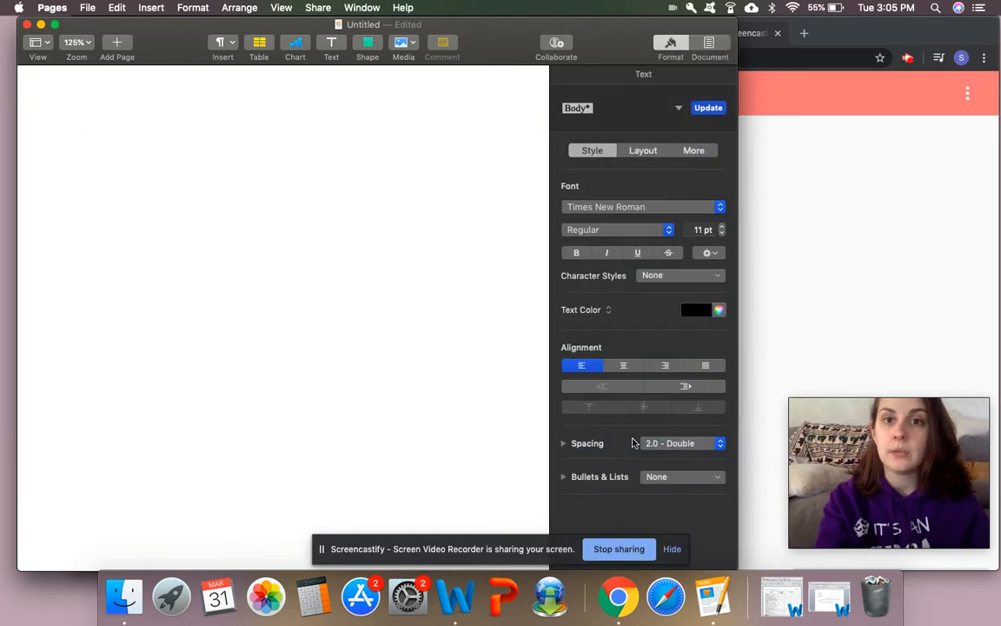
left_click(721, 228)
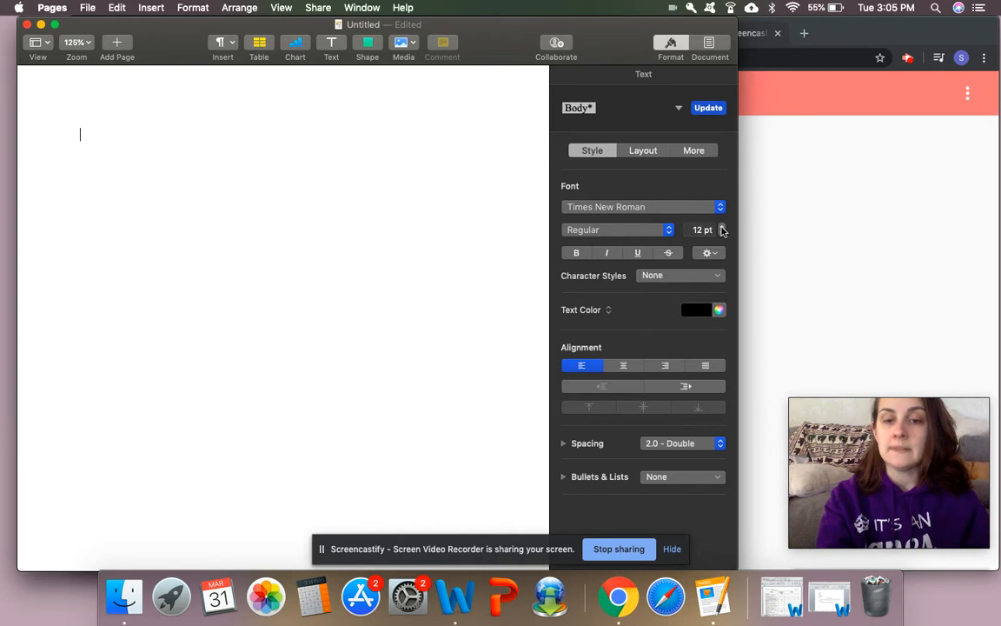
In the Document Section settings, turn on 'Hide on first page of section' for headers and footers
left_click(712, 45)
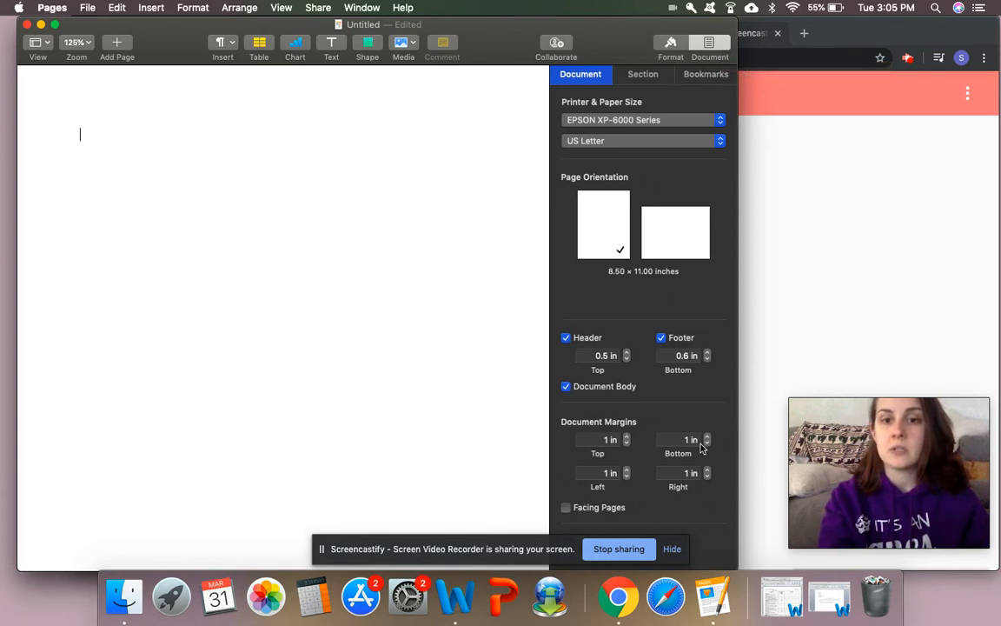
left_click(640, 80)
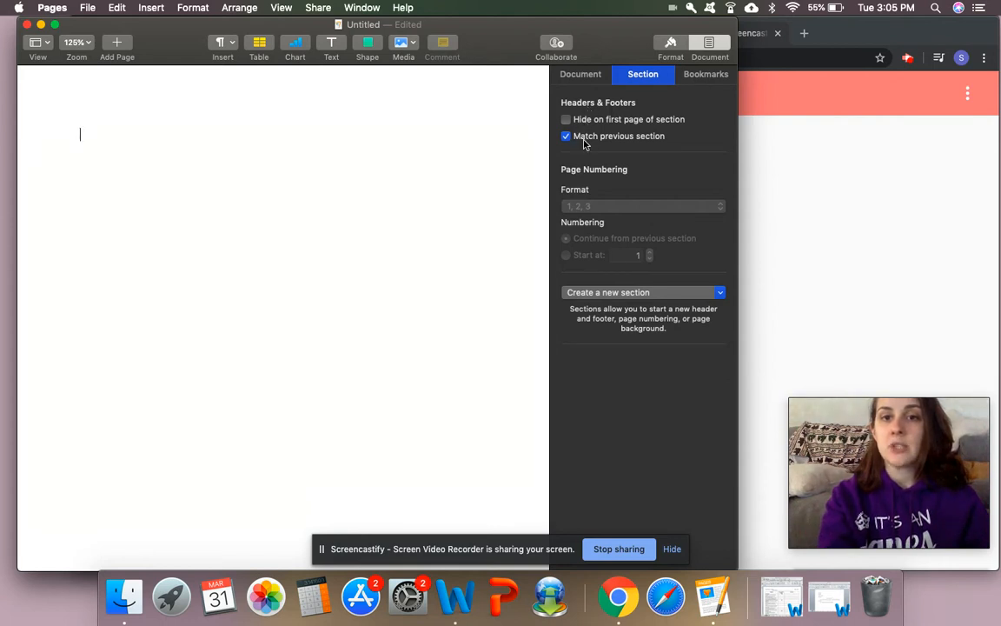
left_click(566, 120)
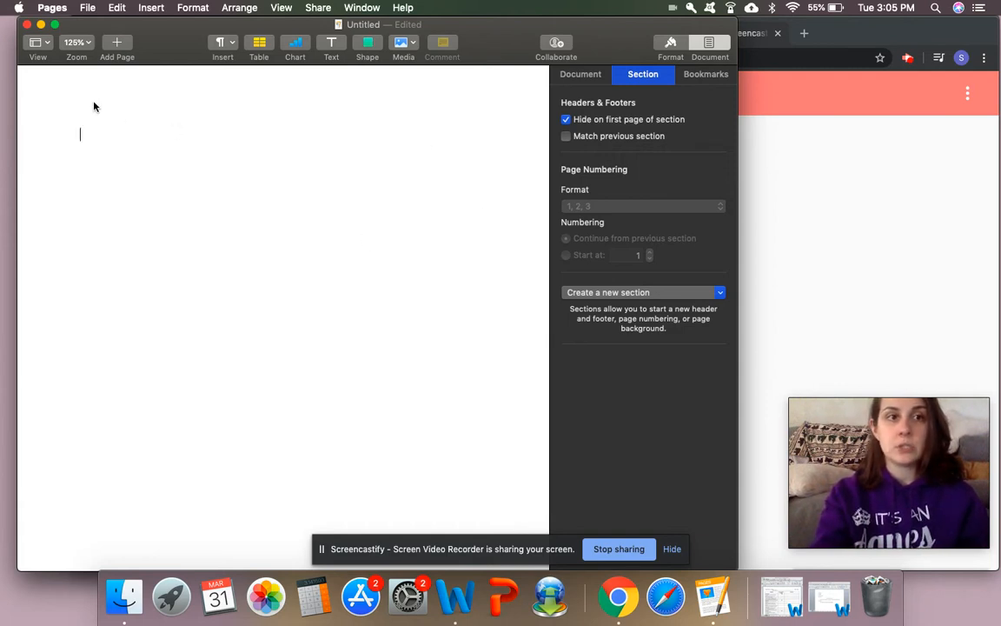
Type the heading lines: student's name, teacher's name, American Literature, and April 1, 2020
key("Return")
type("a")
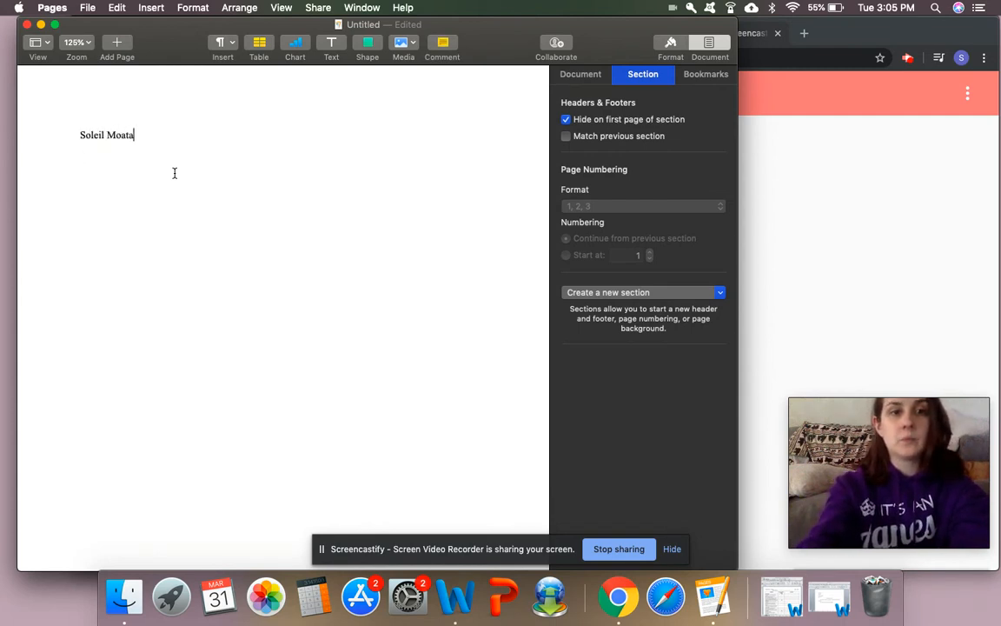
type("Mrs. Moa")
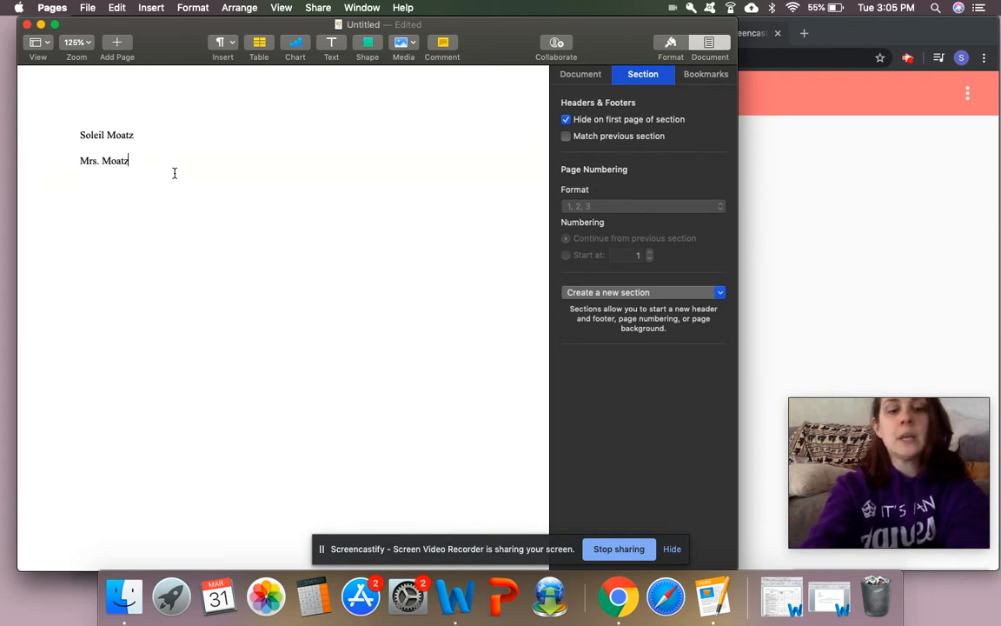
type("tz")
key("Return")
type("America")
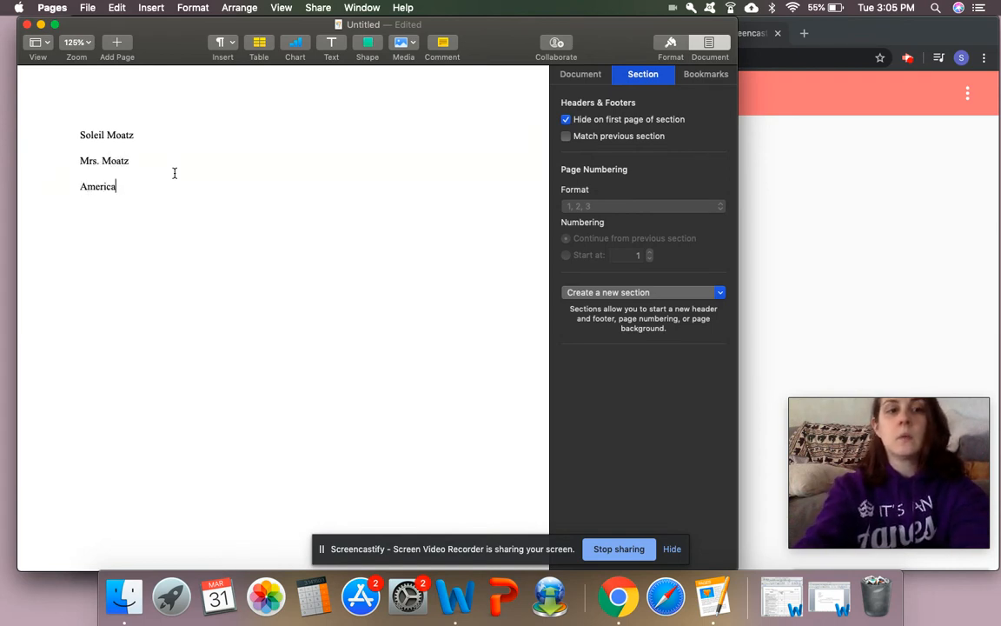
type("n Literature ")
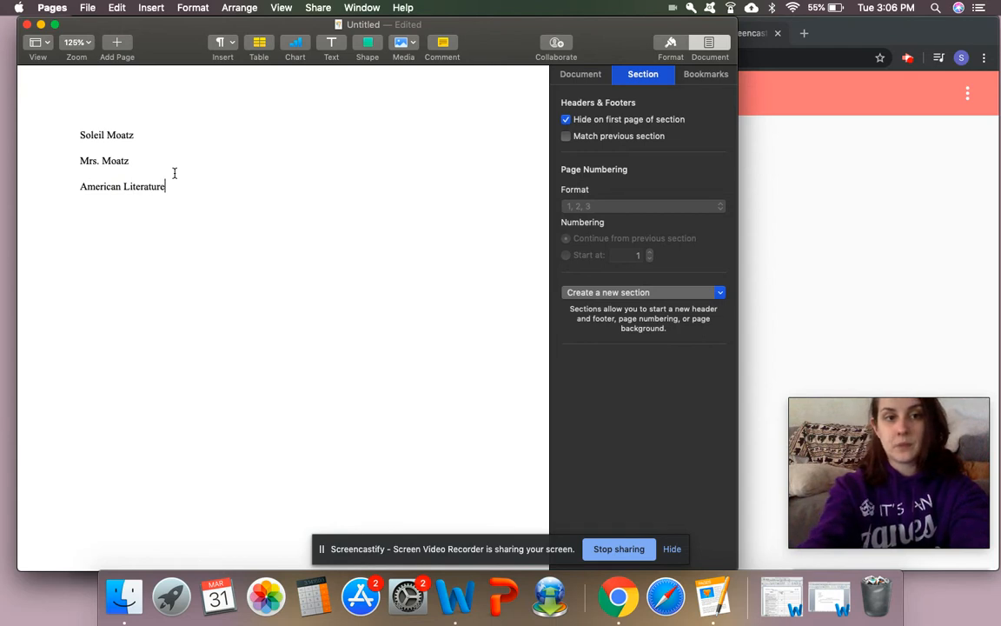
type("April")
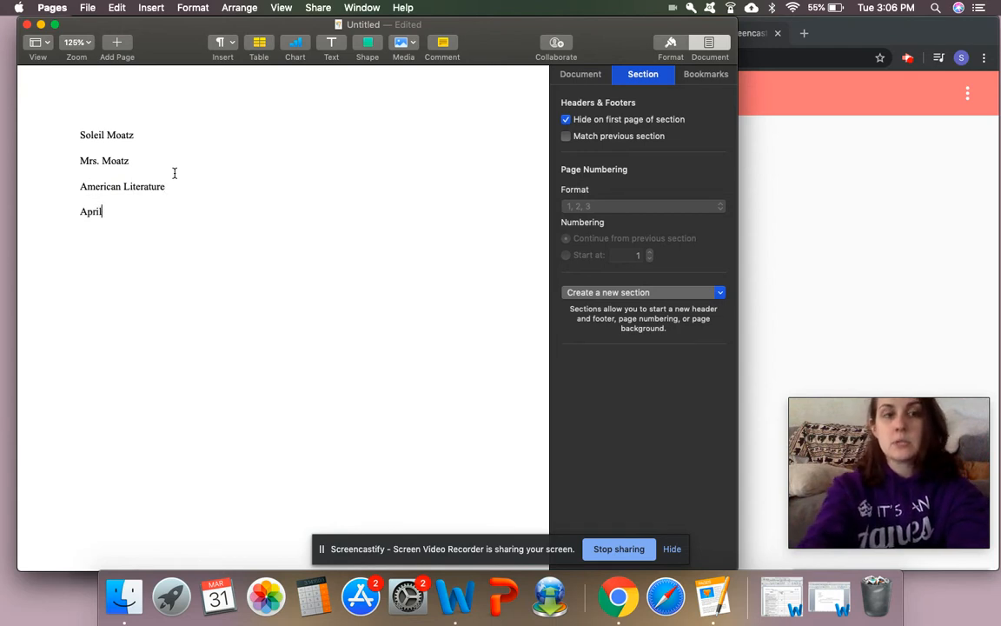
type(" 1, 2020")
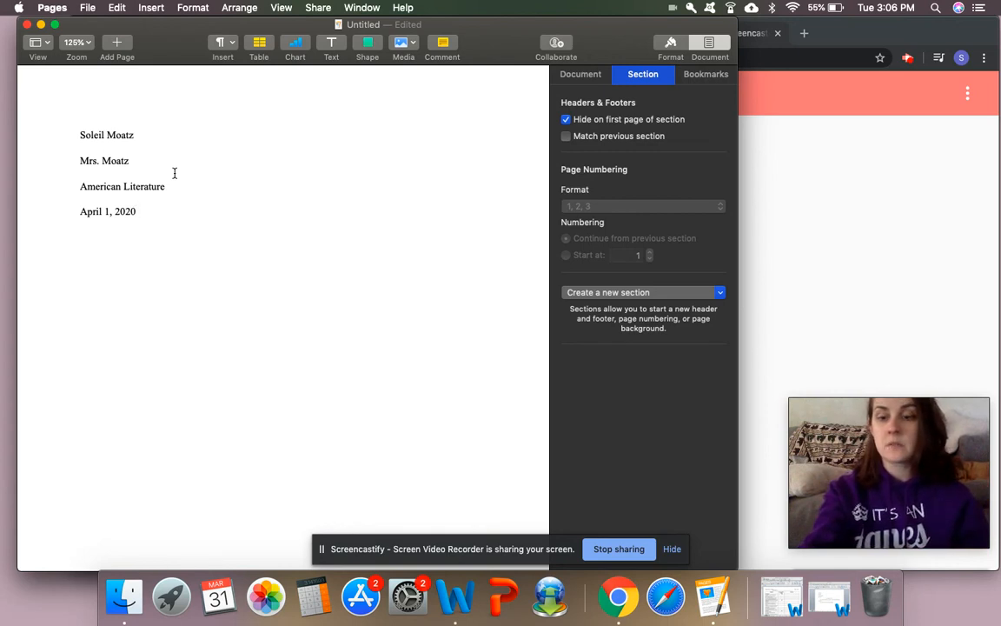
key("Return")
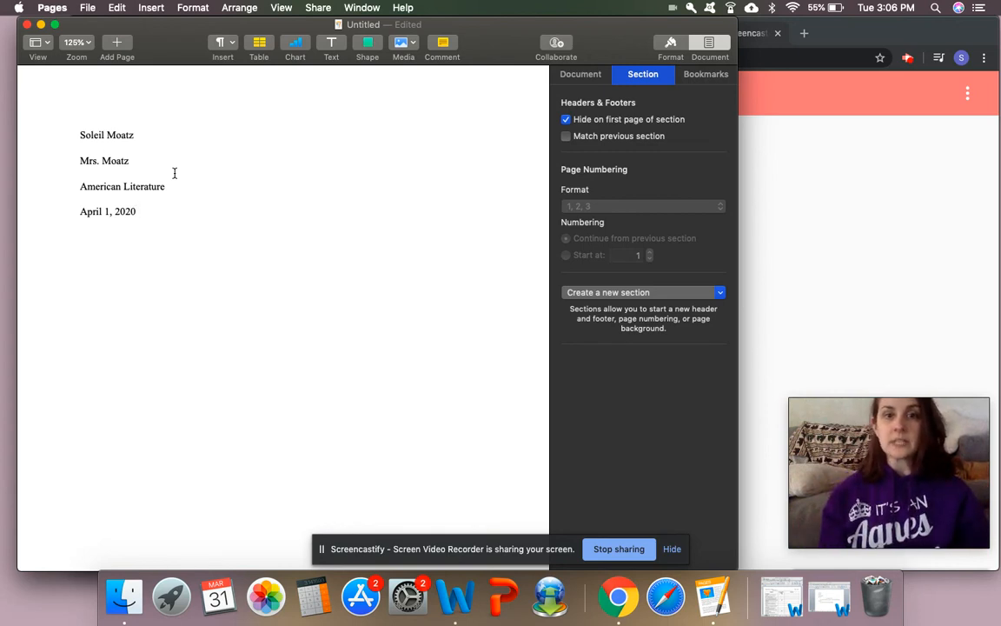
Add the centered title 'Flappers in the 20s' below the heading
left_click(581, 75)
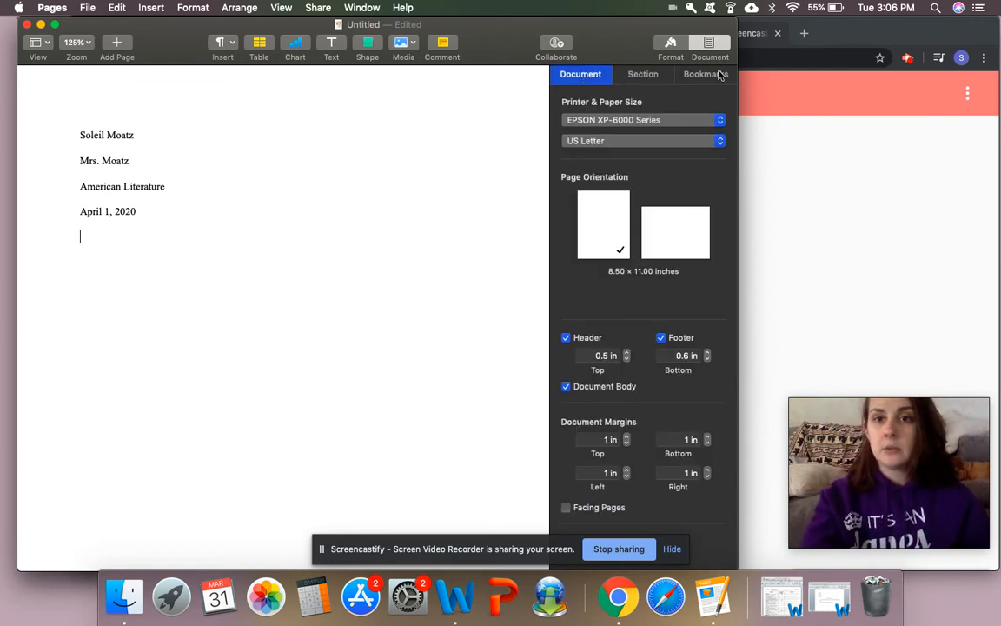
left_click(656, 75)
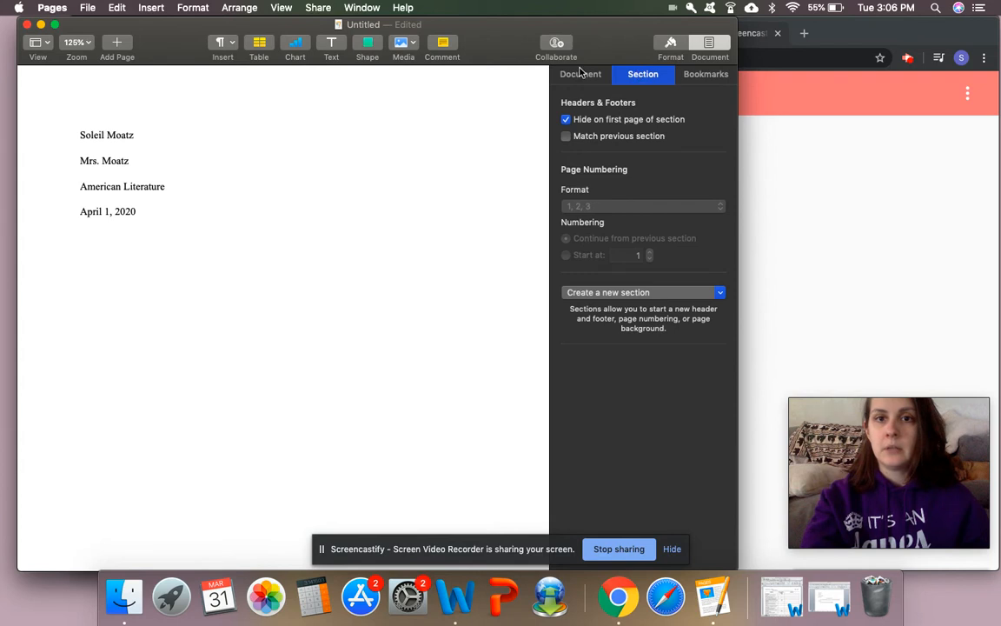
left_click(585, 74)
left_click(671, 45)
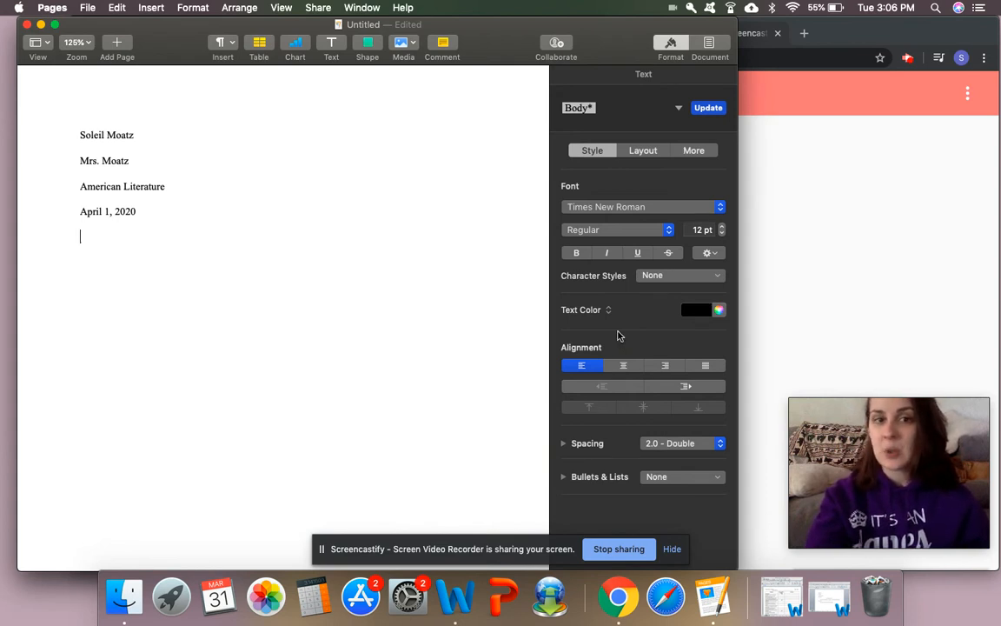
left_click(628, 366)
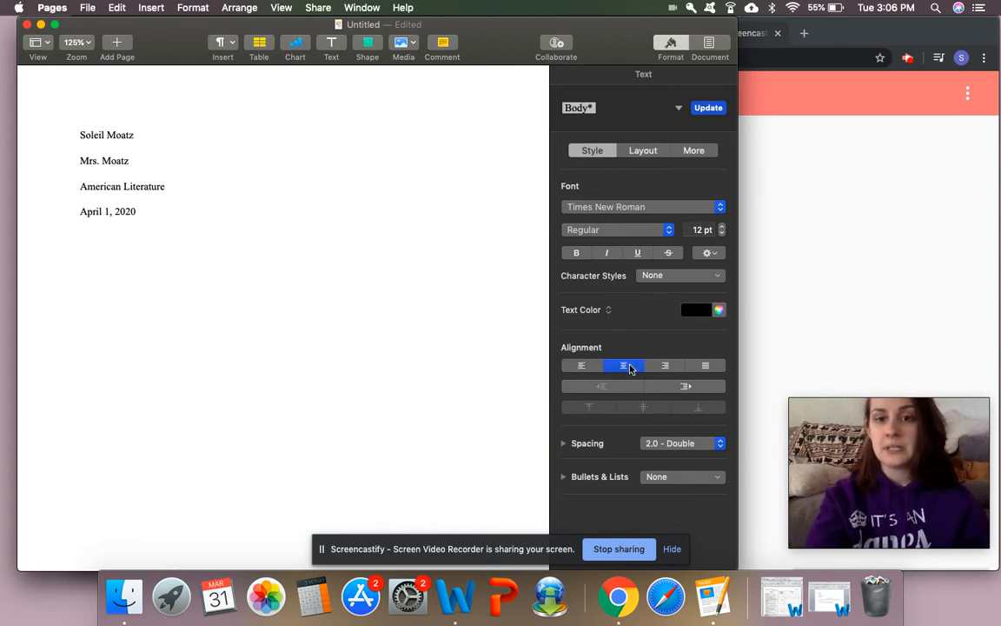
type("Flappers in t")
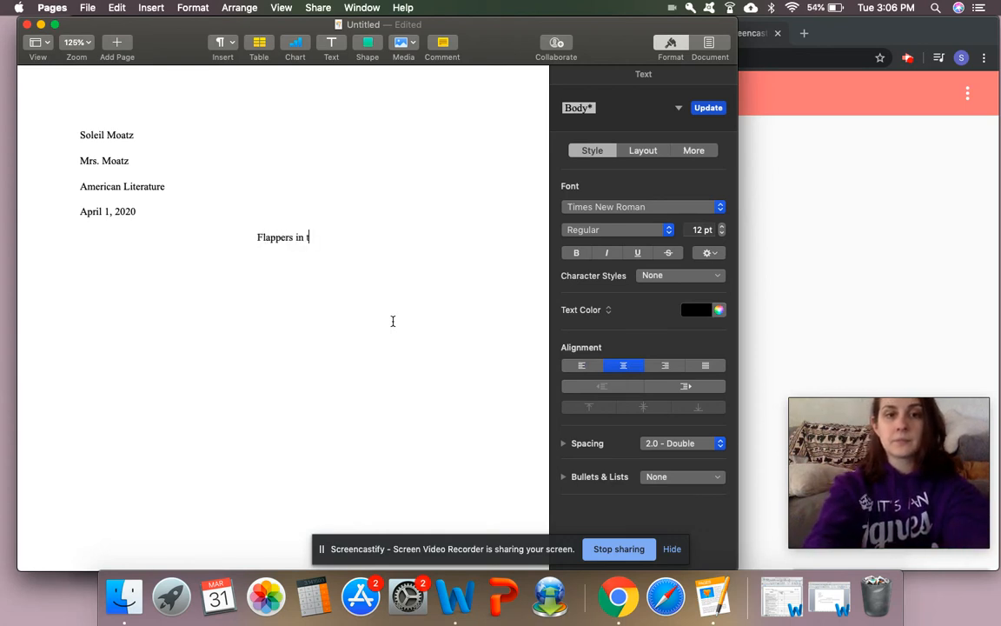
type("he 20s")
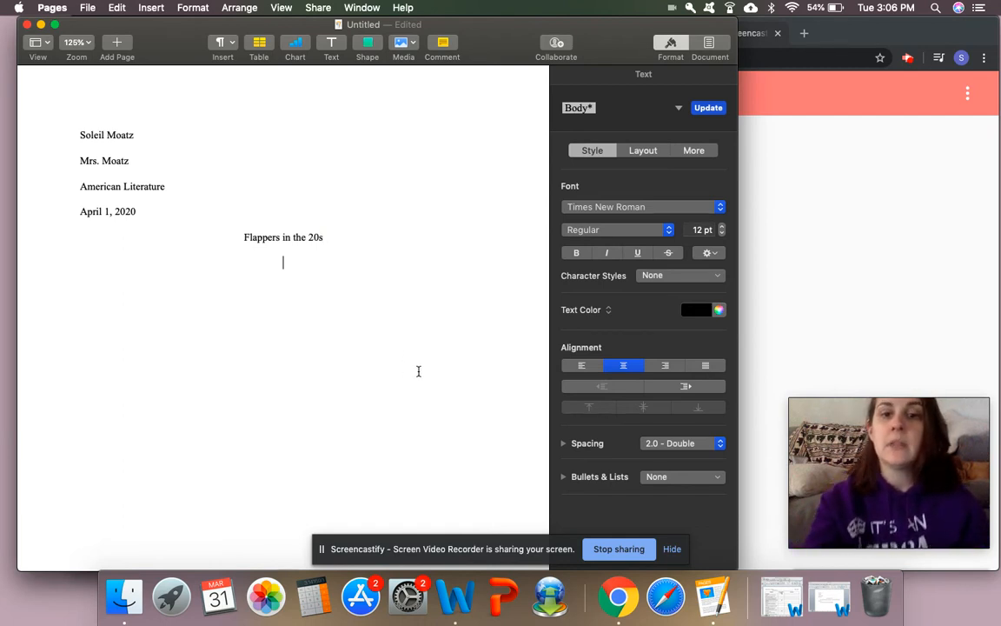
Left-align, indent, and type the 'Introduction goes here...' placeholder paragraph, fixing the typo
left_click(581, 366)
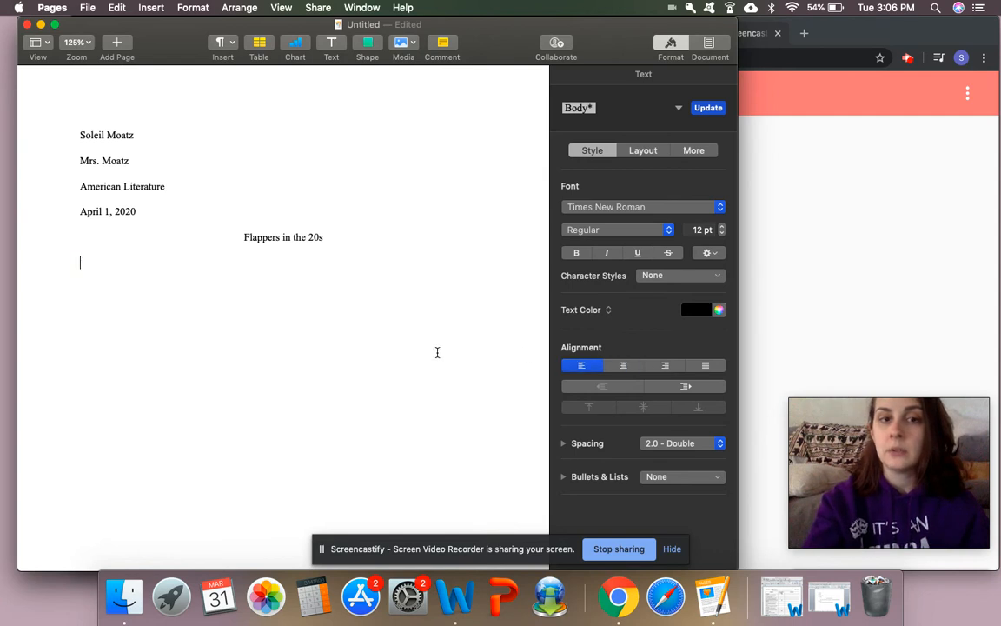
key("Tab")
type("I")
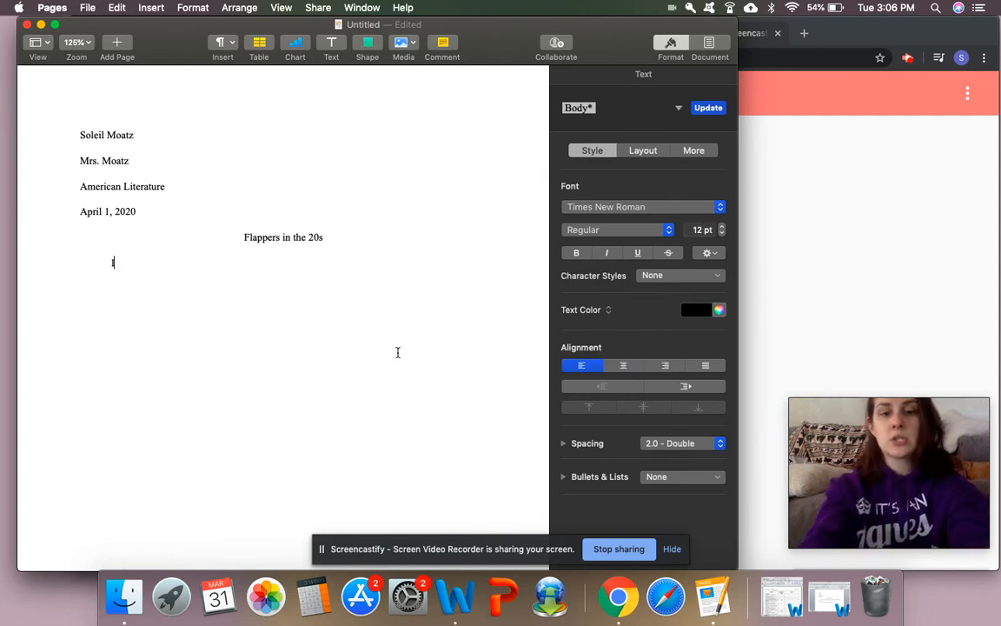
type("ndroduction ges")
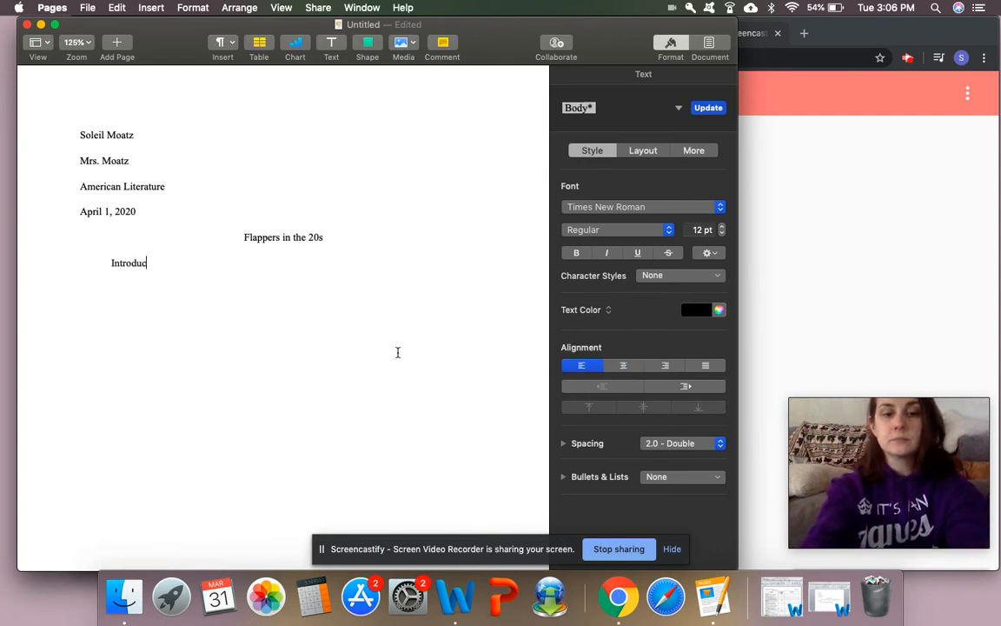
key("BackSpace")
key("BackSpace")
key("BackSpace")
type("oes ")
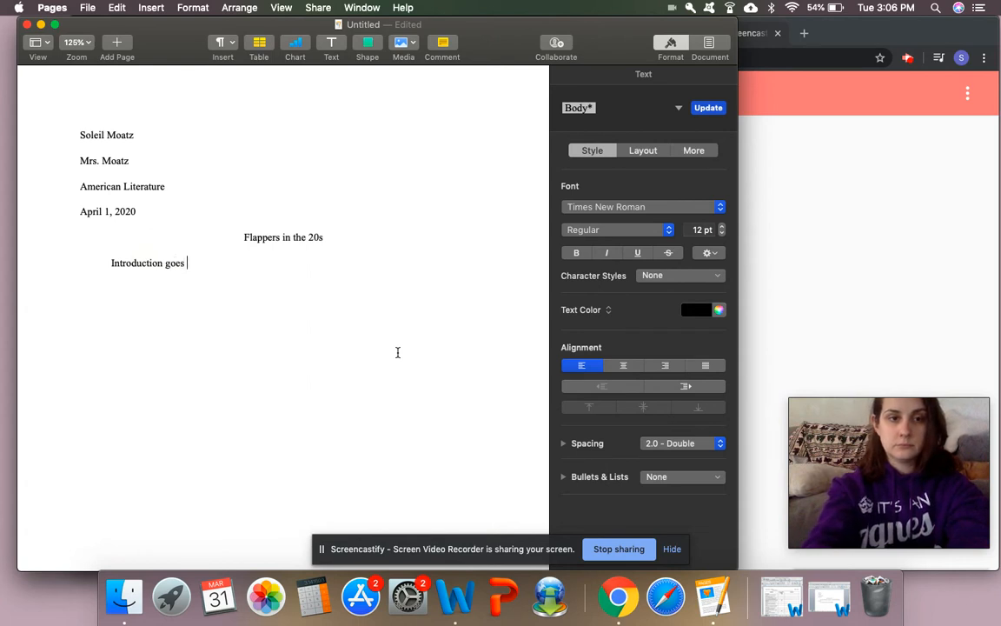
type("here. You will make this")
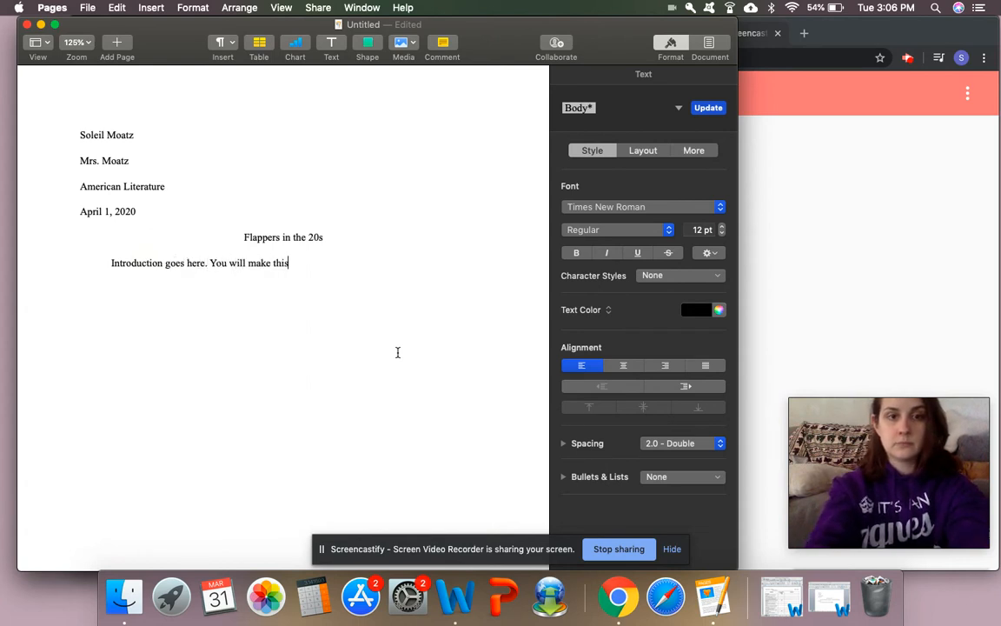
type(" part general a")
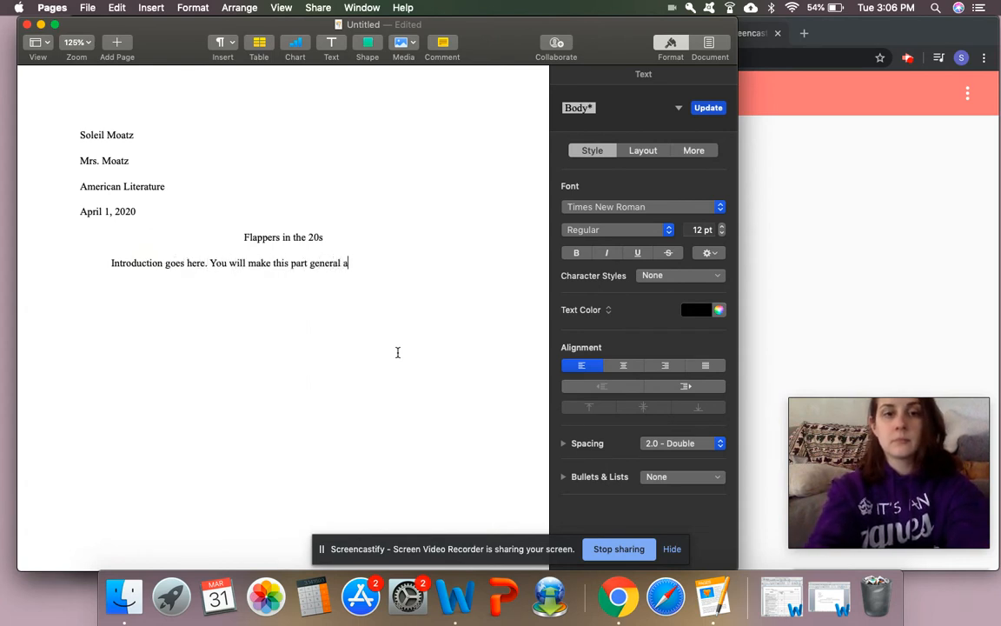
type("nd not too specific")
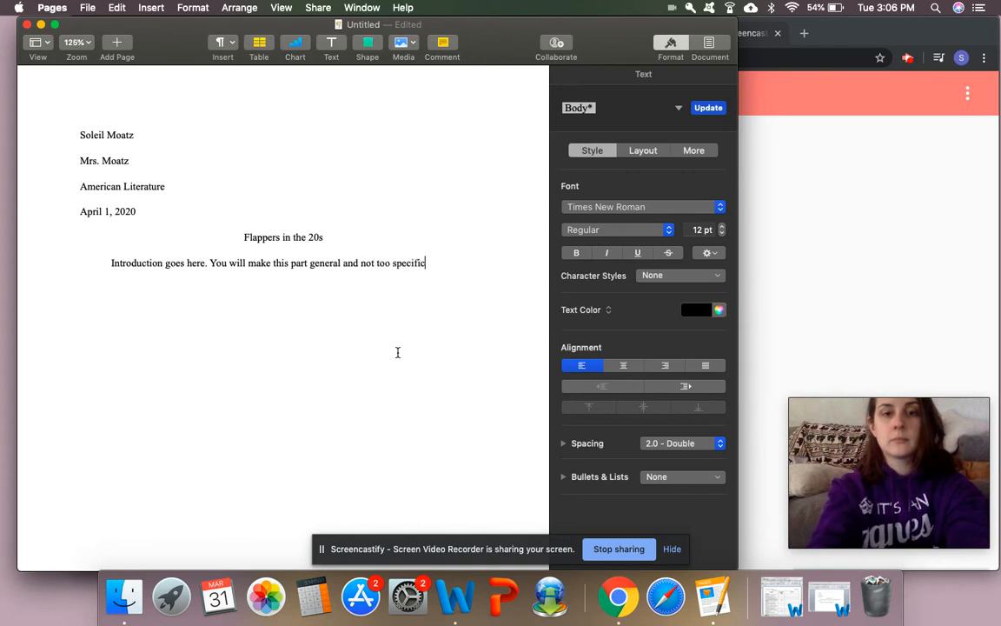
type(". That's what you")
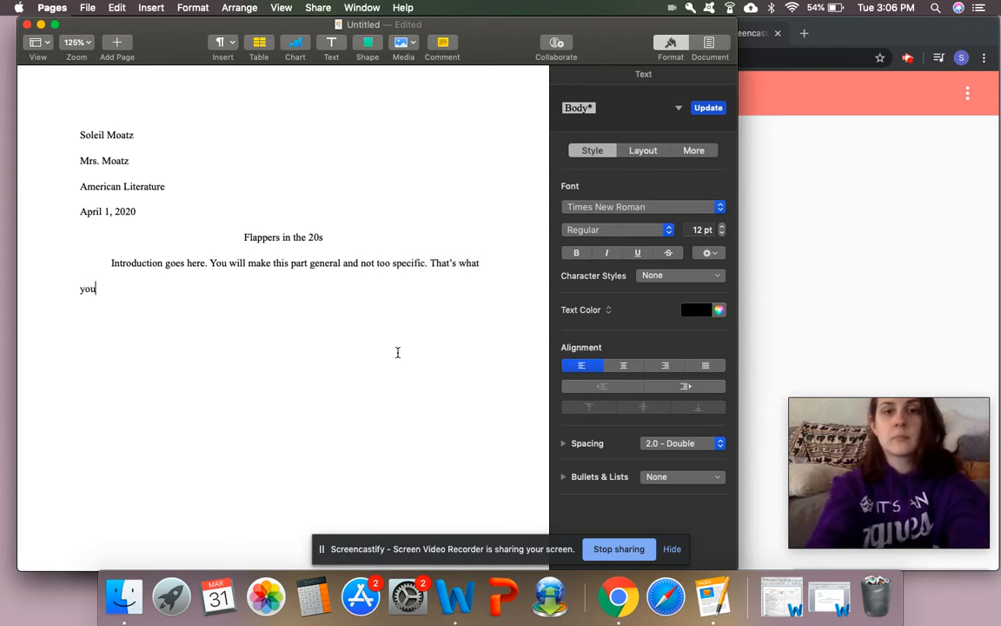
type("r body paragrap")
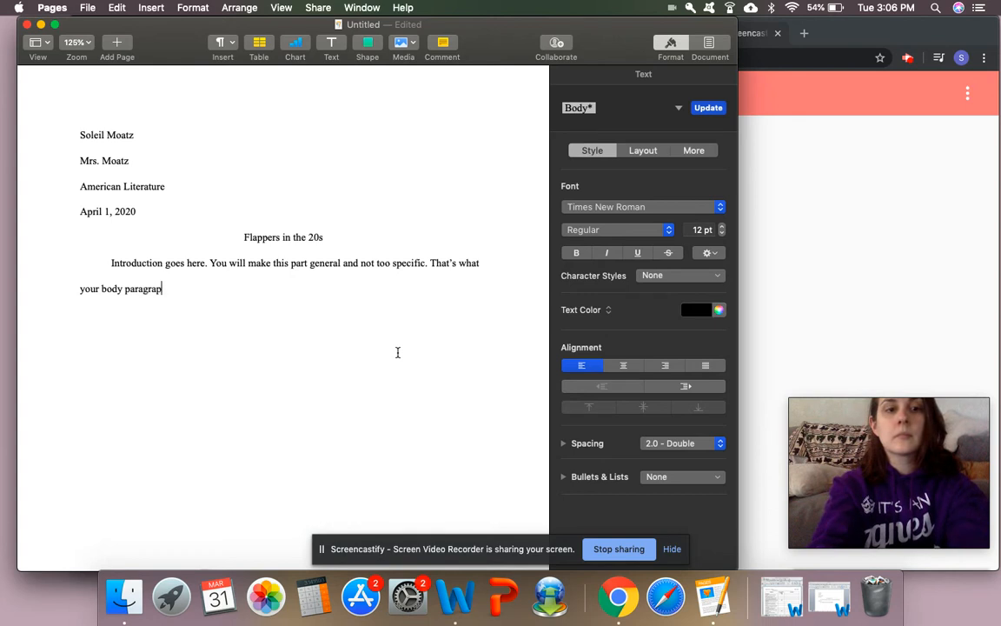
type("hs are for.")
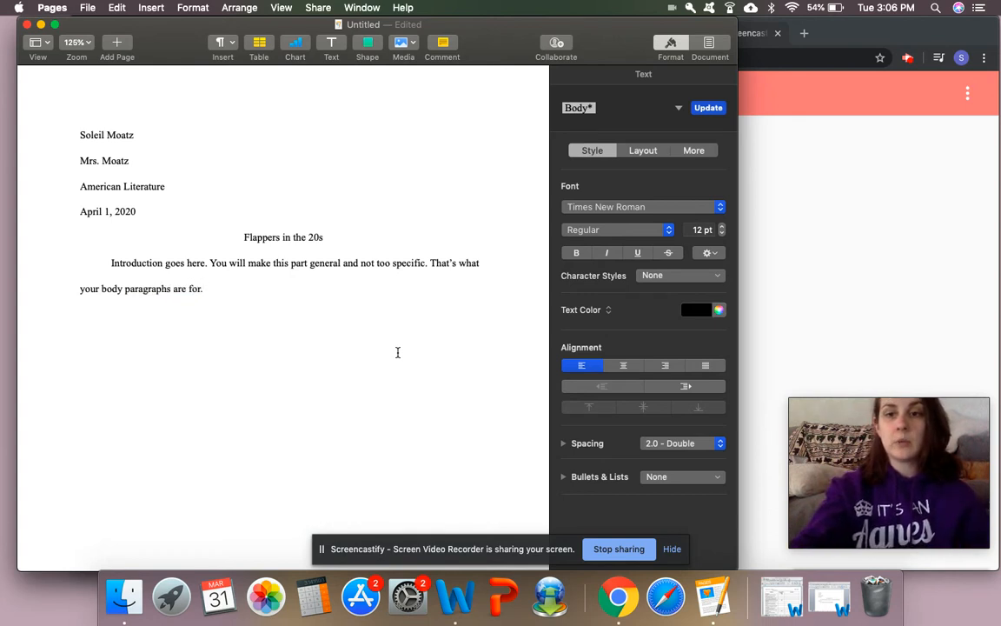
key("Return")
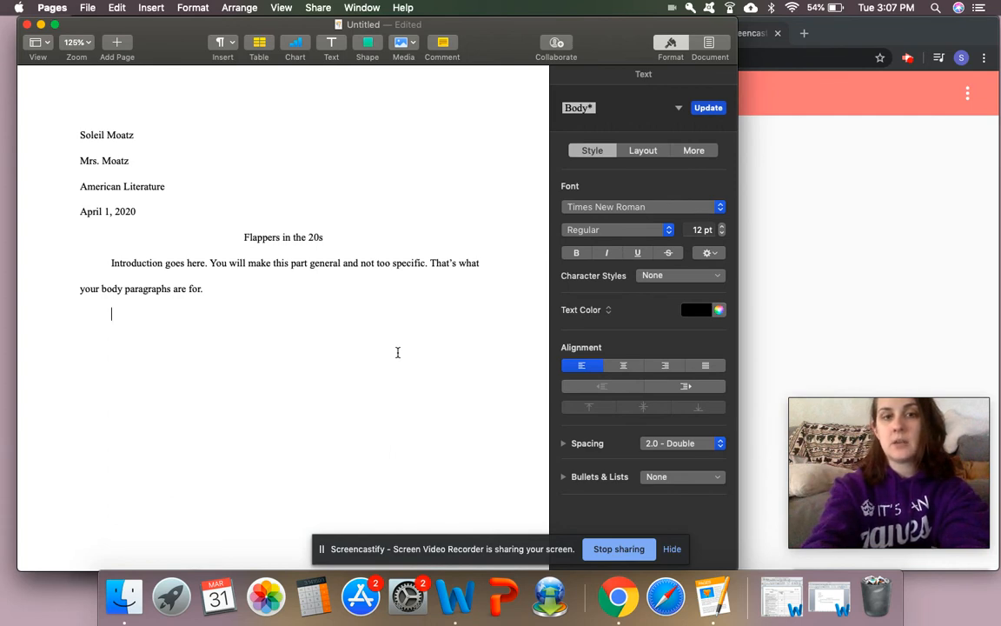
Type 'This is where your first body paragraph will start.', correcting the misspelled 'aragraph'
type("This is w")
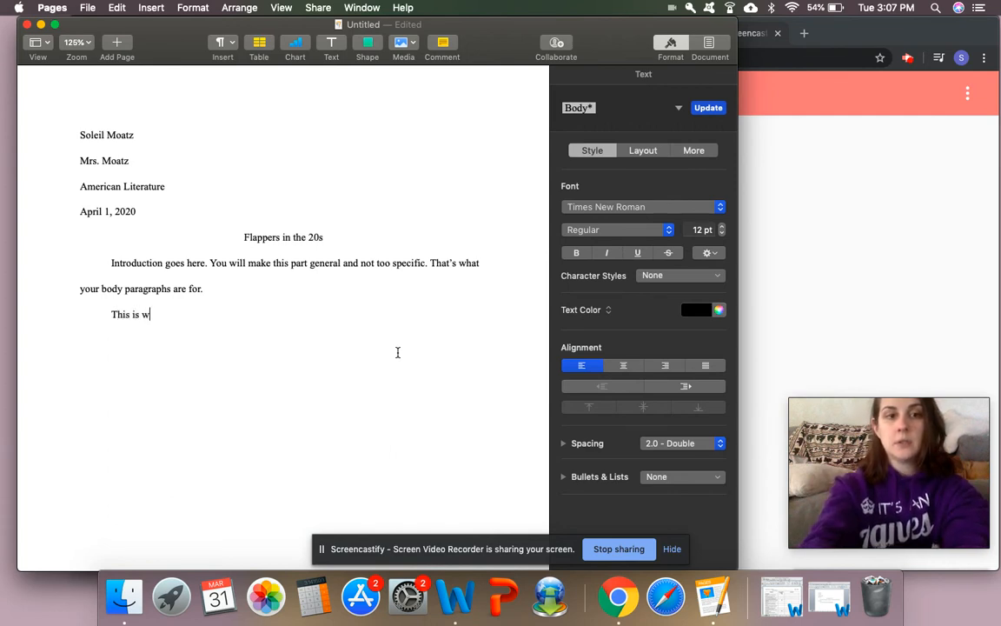
type("here your first body aragraph")
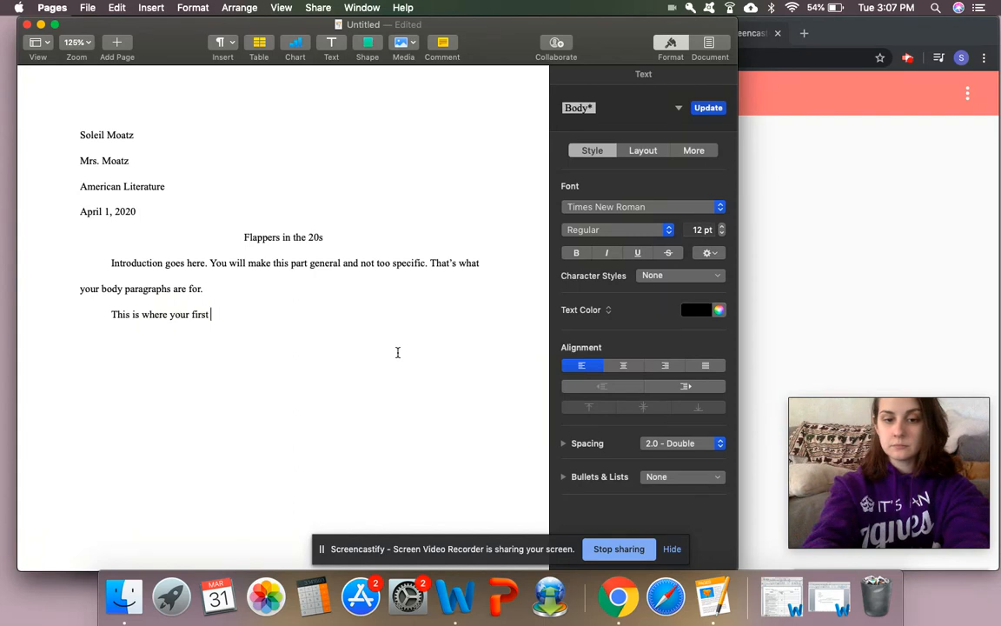
key("BackSpace")
key("BackSpace")
key("BackSpace")
key("BackSpace")
key("BackSpace")
key("BackSpace")
key("BackSpace")
key("BackSpace")
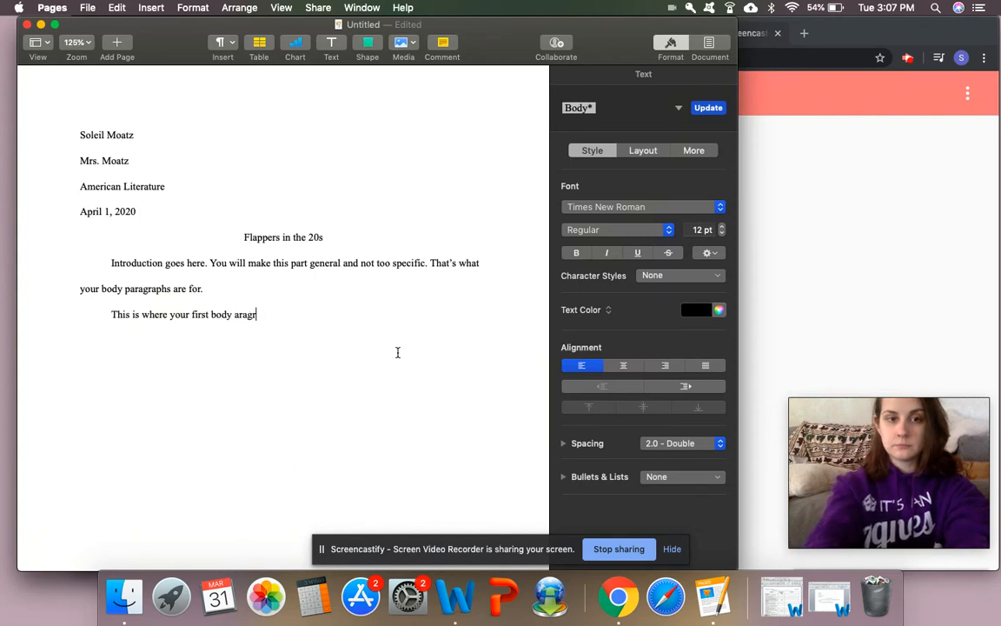
type("paragraph will start.")
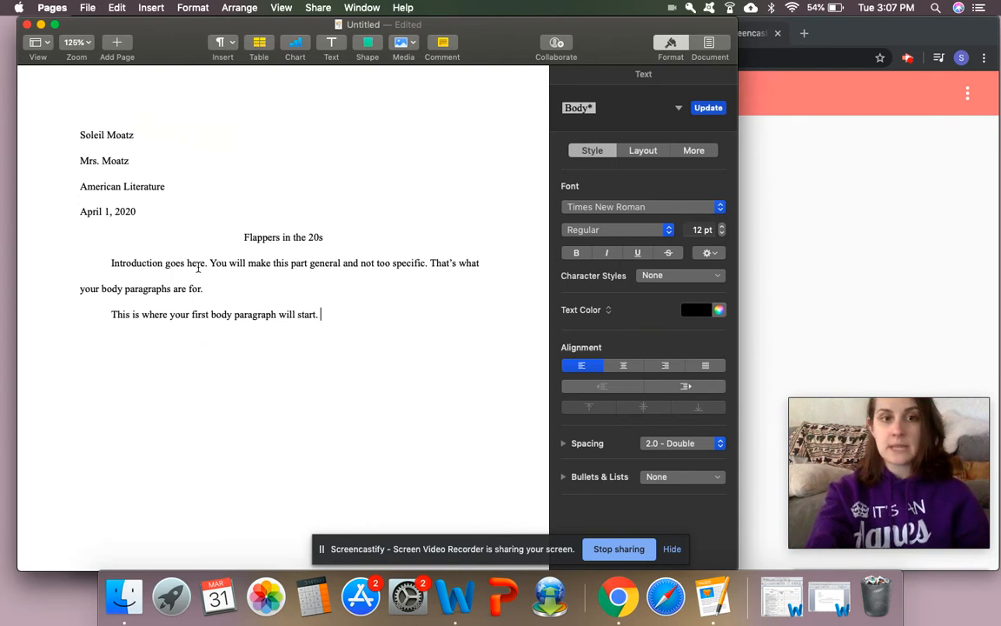
key("Return")
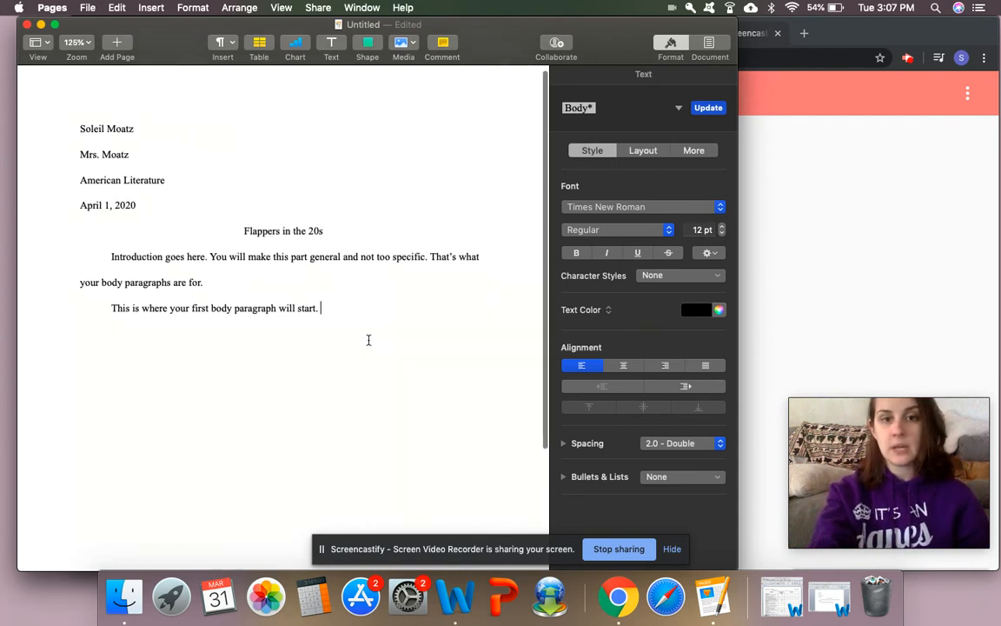
Add blank lines until the text flows onto a second page
key("Return")
key("Return")
key("Return")
key("Return")
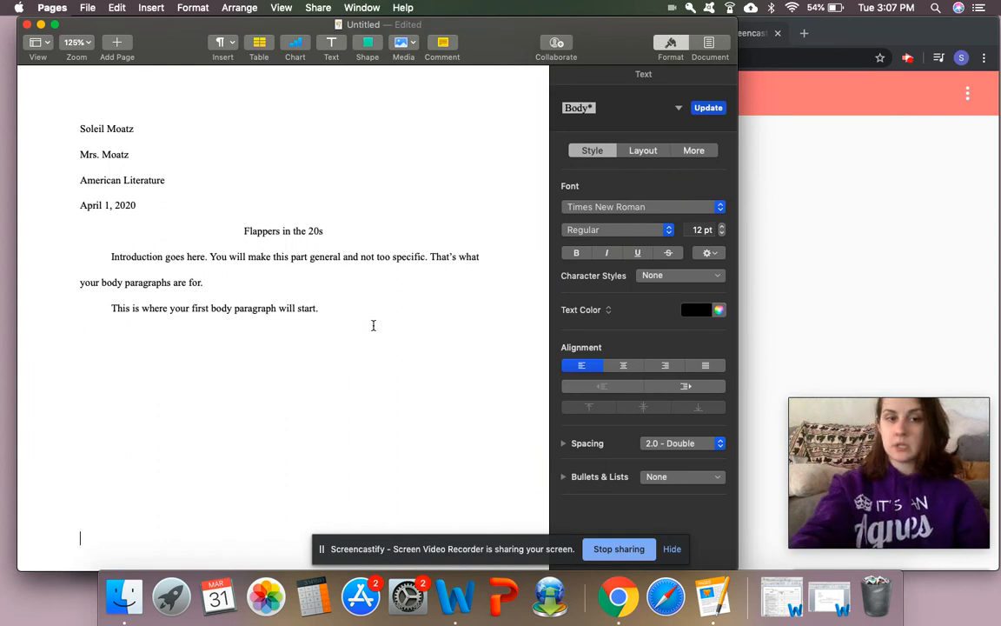
key("Return")
key("Return")
key("Return")
key("Return")
key("Return")
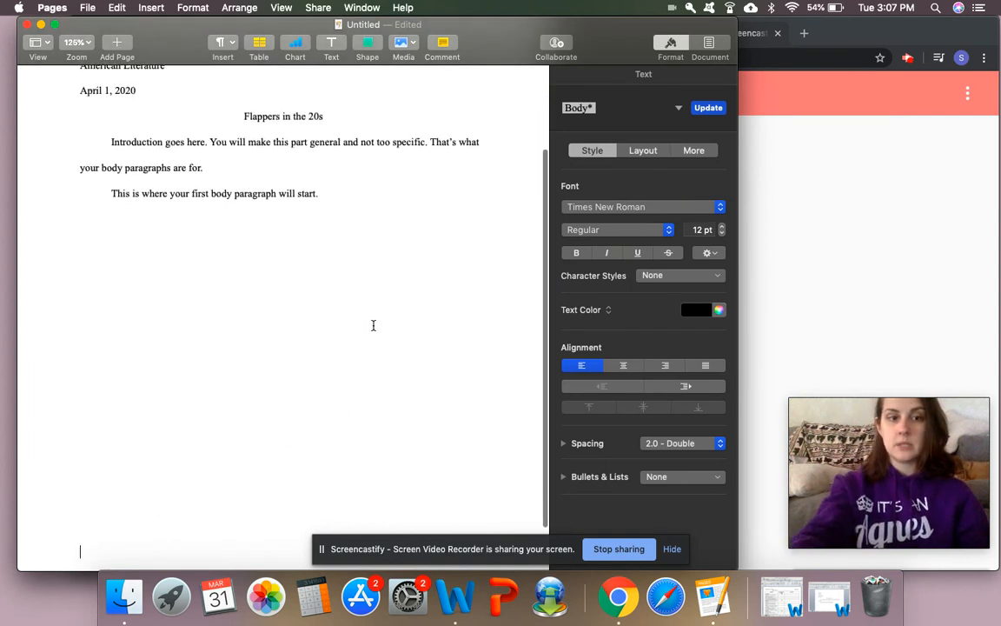
key("Return")
key("Return")
key("Return")
key("Return")
key("Return")
key("Return")
key("Return")
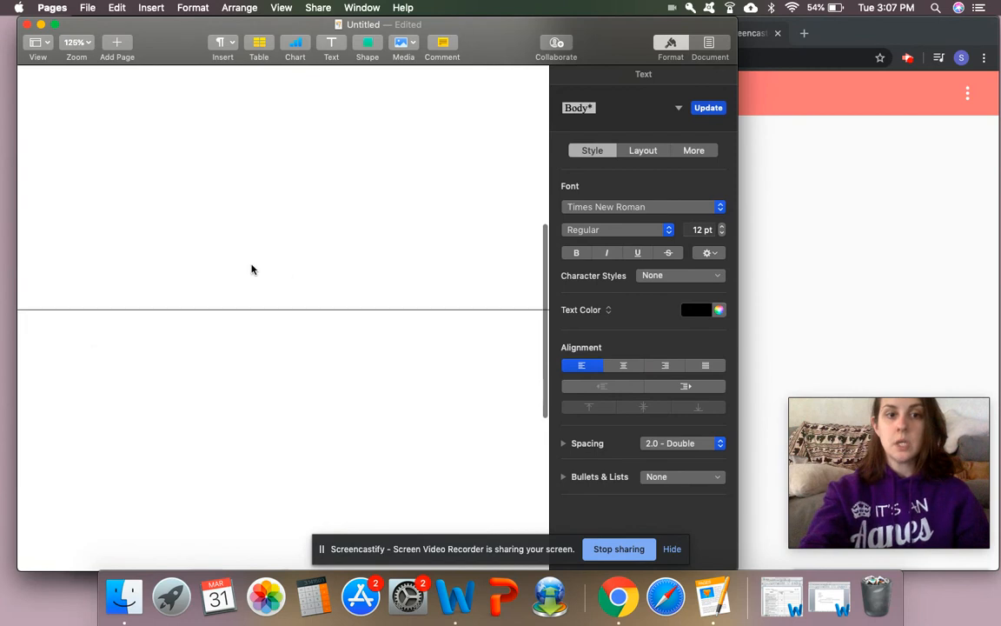
scroll(252, 270, "down", 2)
Put the student's surname and page number 2 in page 2's right header, then select it
left_click(473, 250)
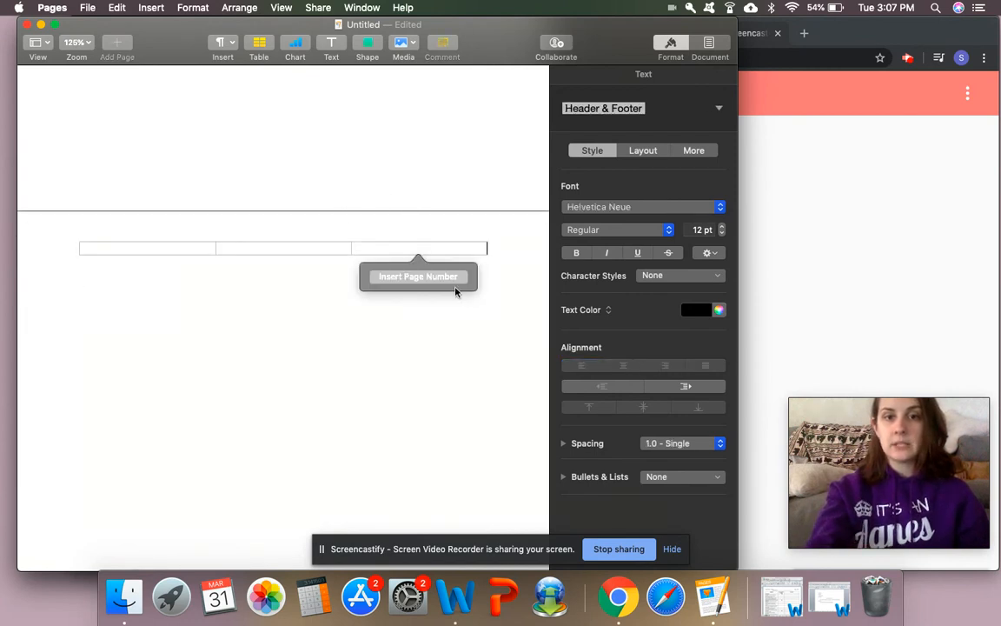
left_click(448, 277)
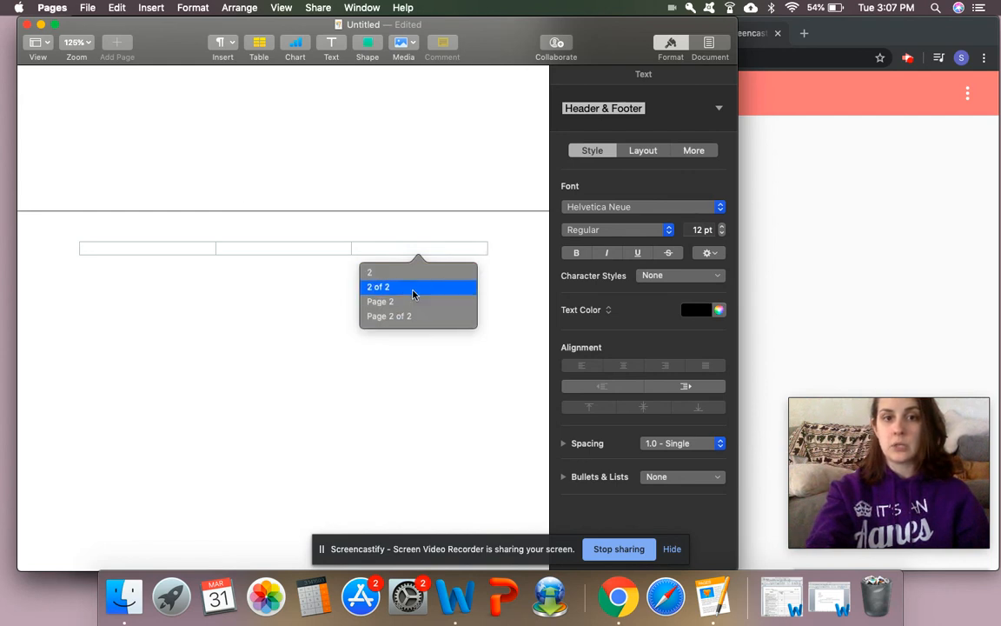
left_click(405, 275)
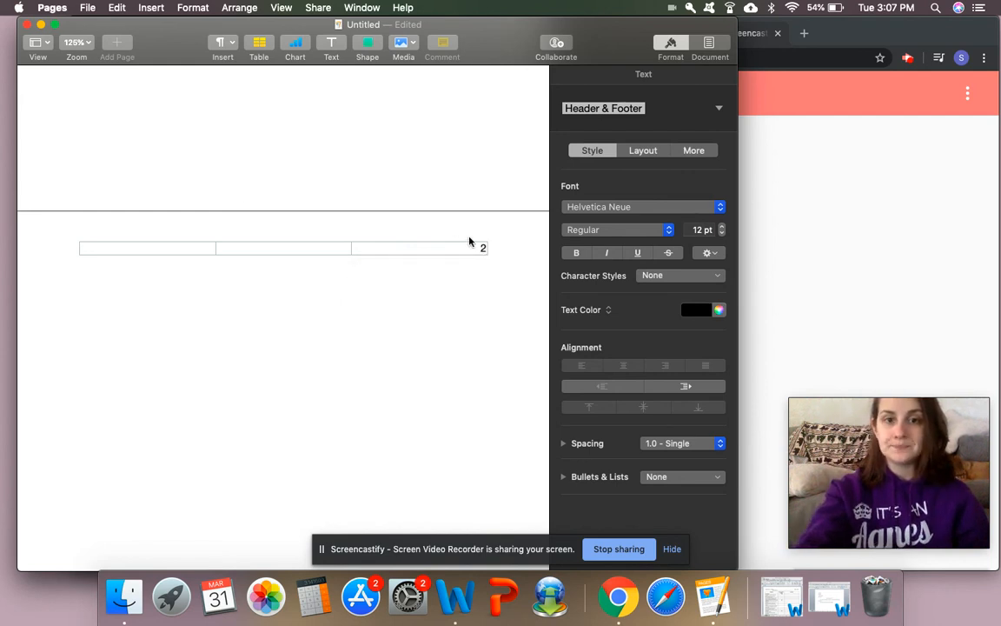
type("Me")
type("atz")
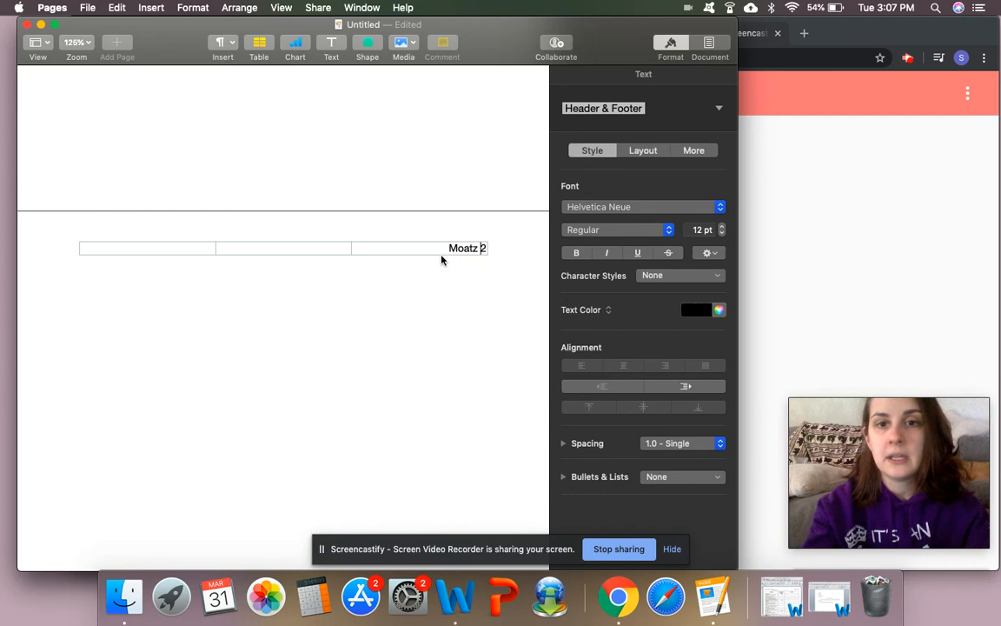
left_click_drag(445, 248, 499, 248)
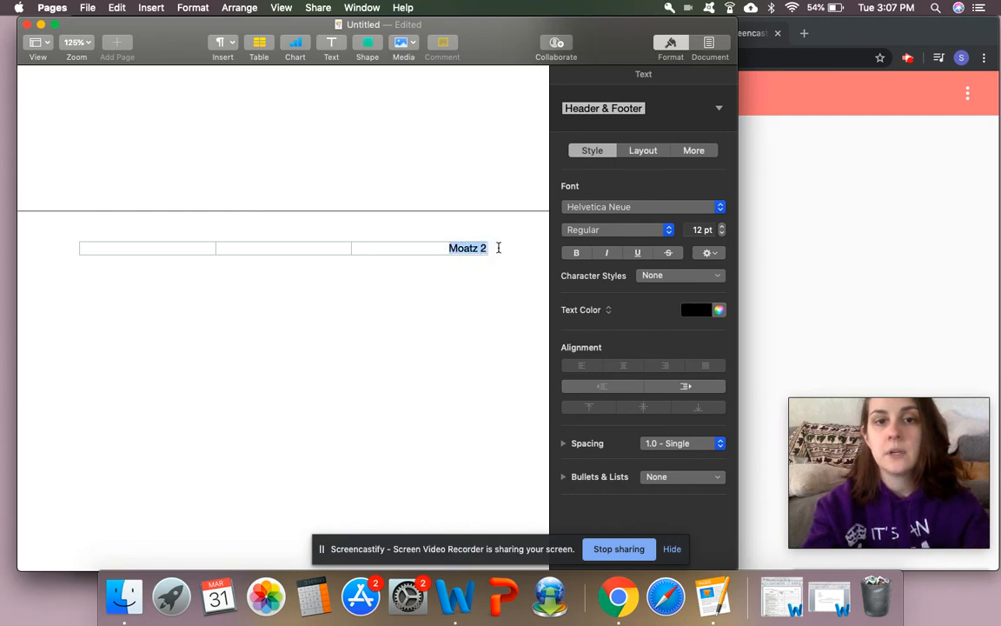
Change the selected surname and page-number header text to Times New Roman
left_click(648, 208)
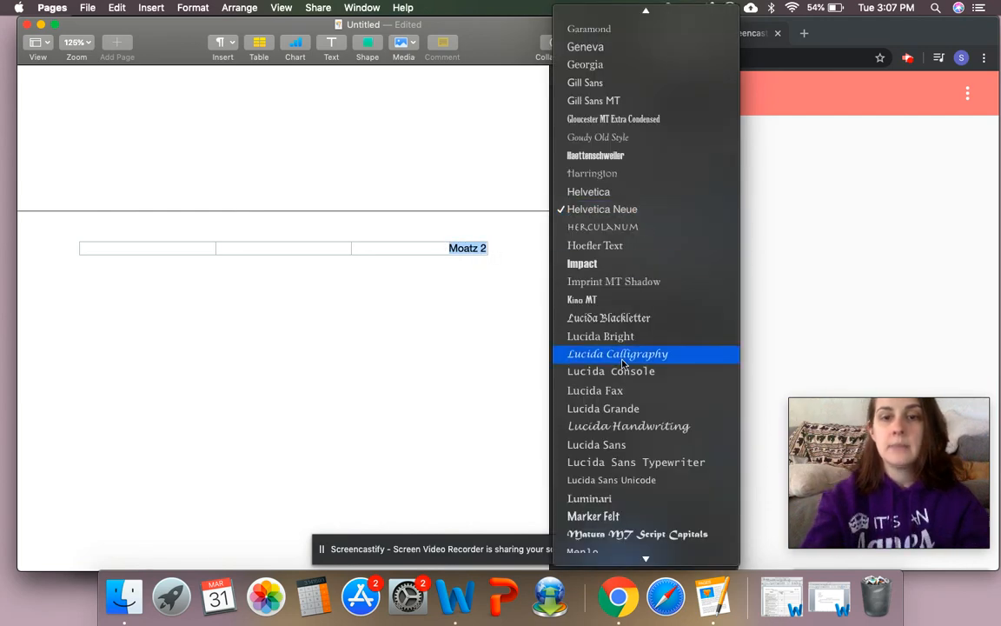
scroll(624, 364, "down", 15)
scroll(623, 364, "down", 2)
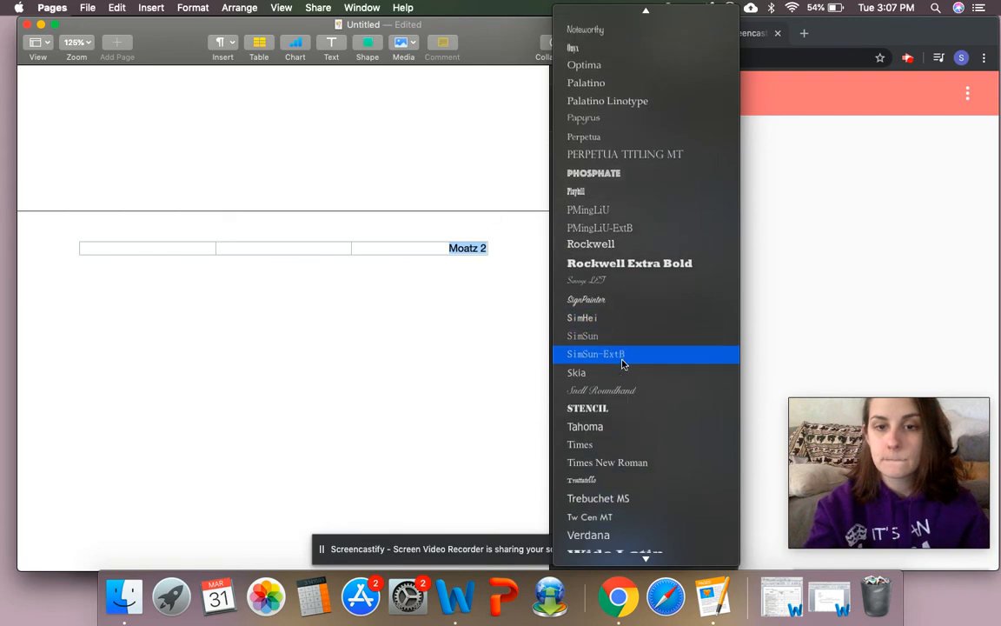
left_click(648, 463)
scroll(461, 353, "up", 10)
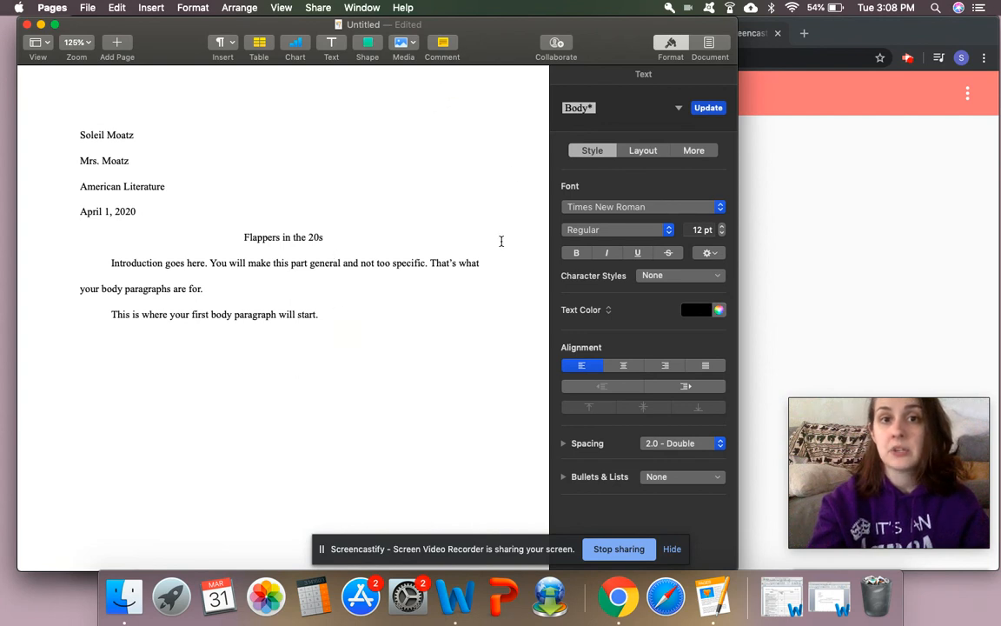
scroll(501, 239, "down", 10)
scroll(494, 277, "up", 1)
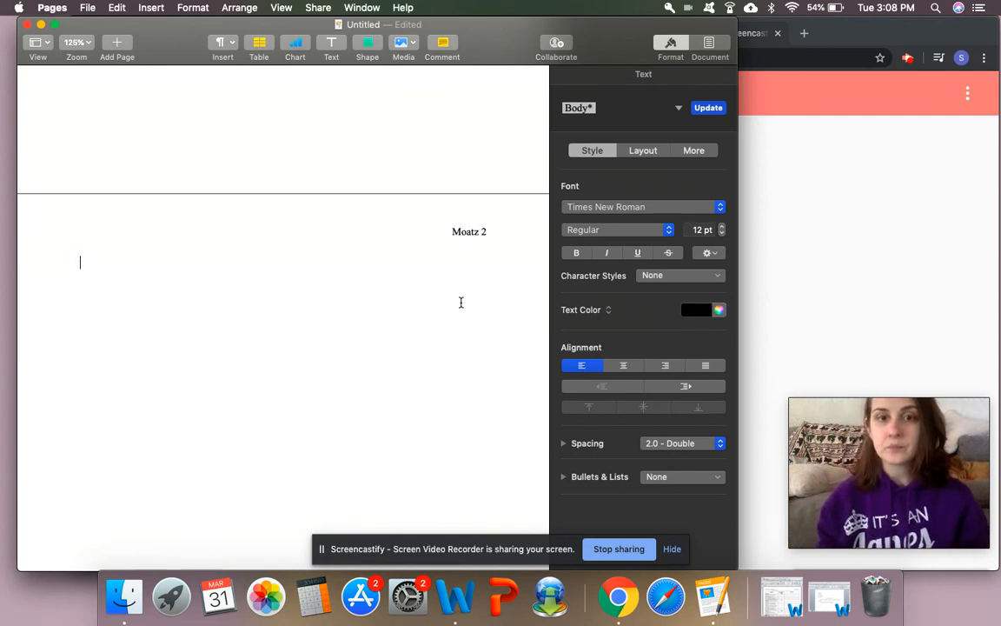
scroll(461, 301, "up", 15)
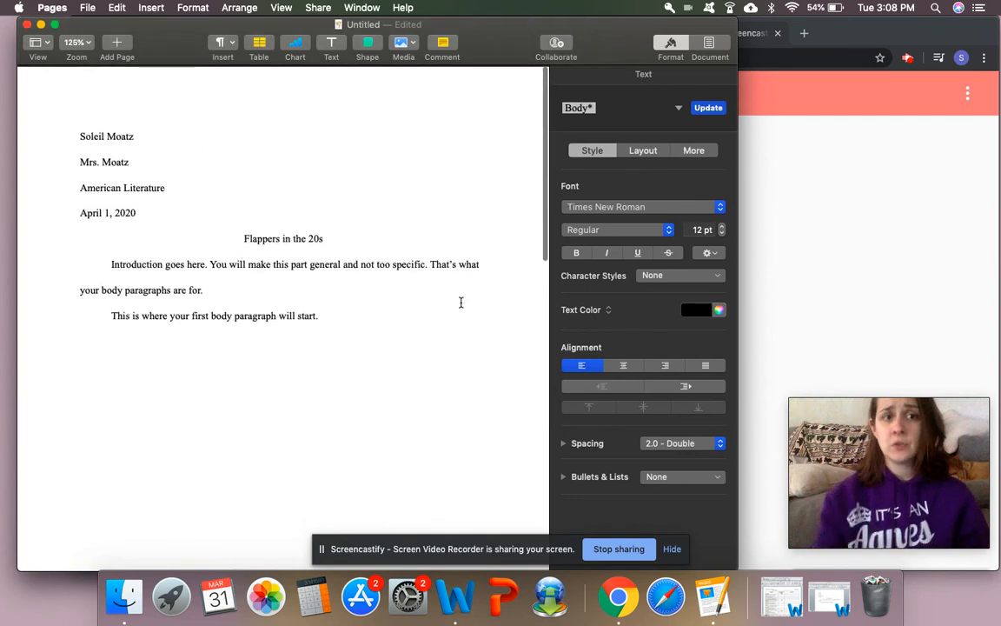